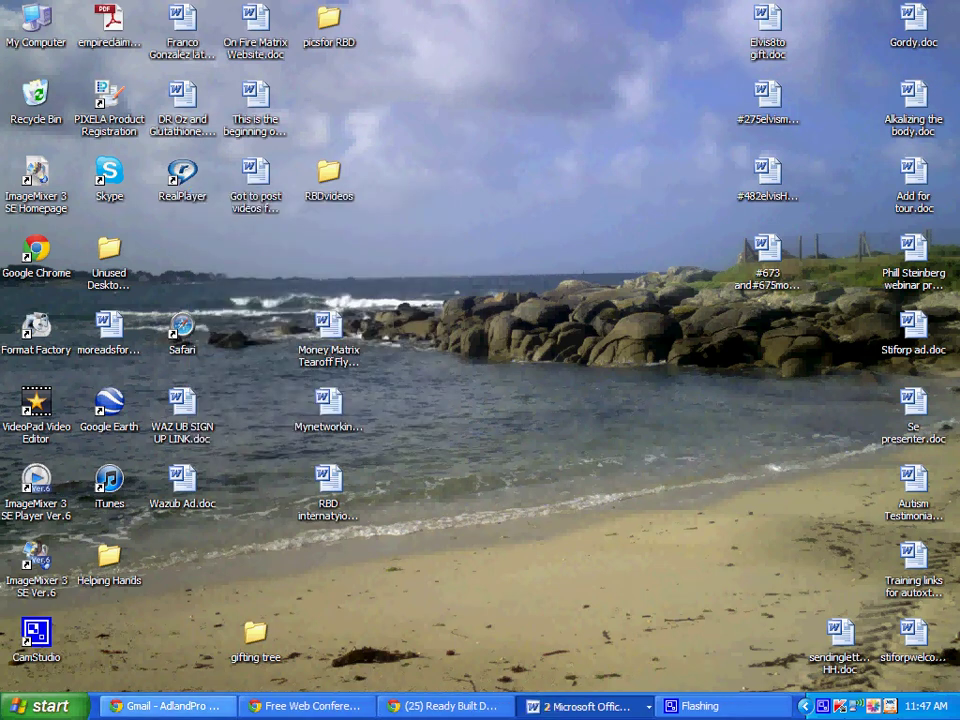
# Follow the All Income Opportunity link in Gmail's AdlandPro notification email to open that forum
pyautogui.click(440, 706)
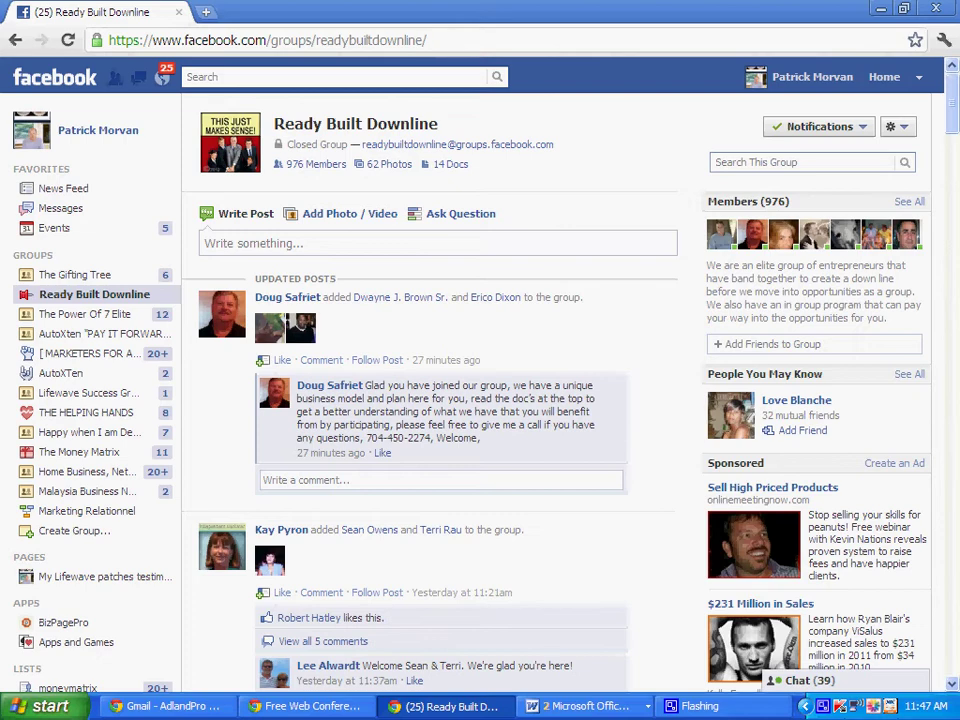
pyautogui.press('super+d')
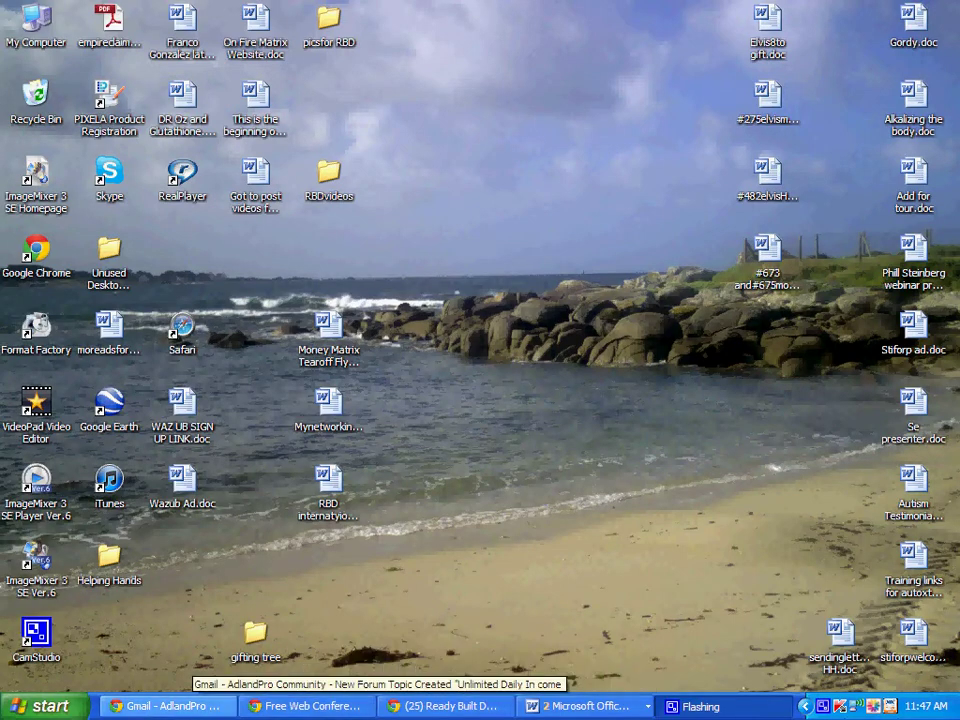
pyautogui.click(180, 705)
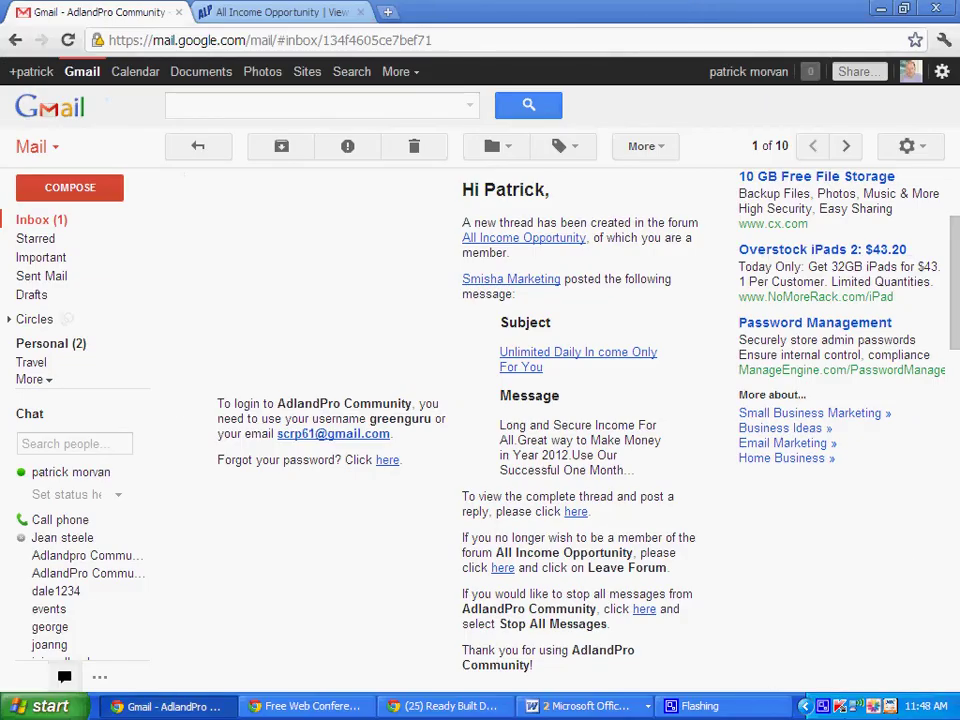
pyautogui.click(524, 237)
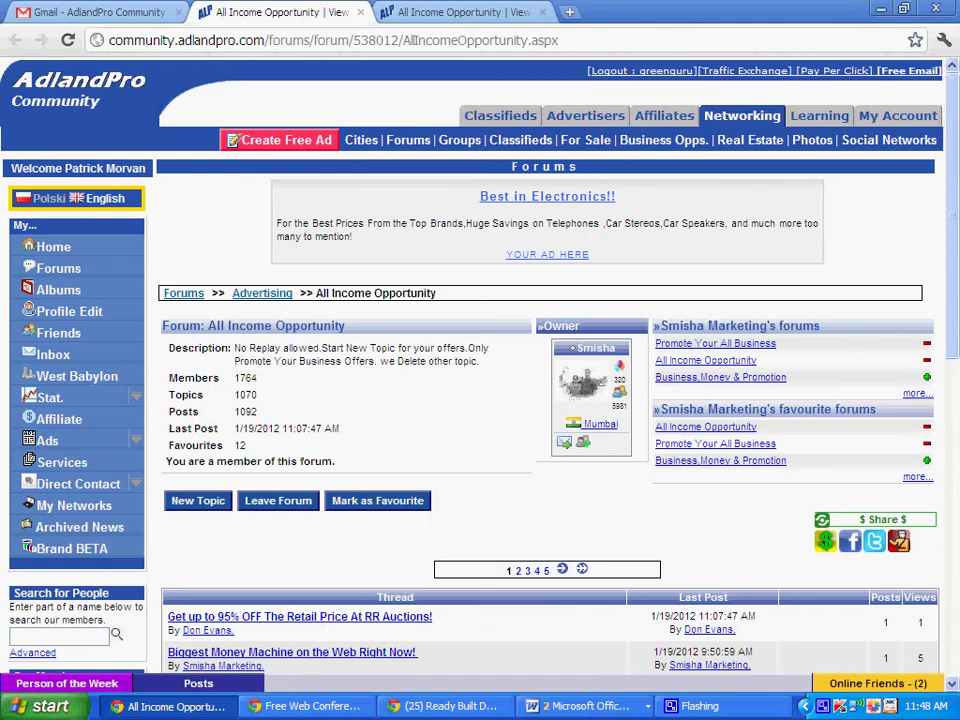
# Scroll through the All Income Opportunity thread list to page 5's early-January 2012 threads
pyautogui.scroll(-3, 550, 400)
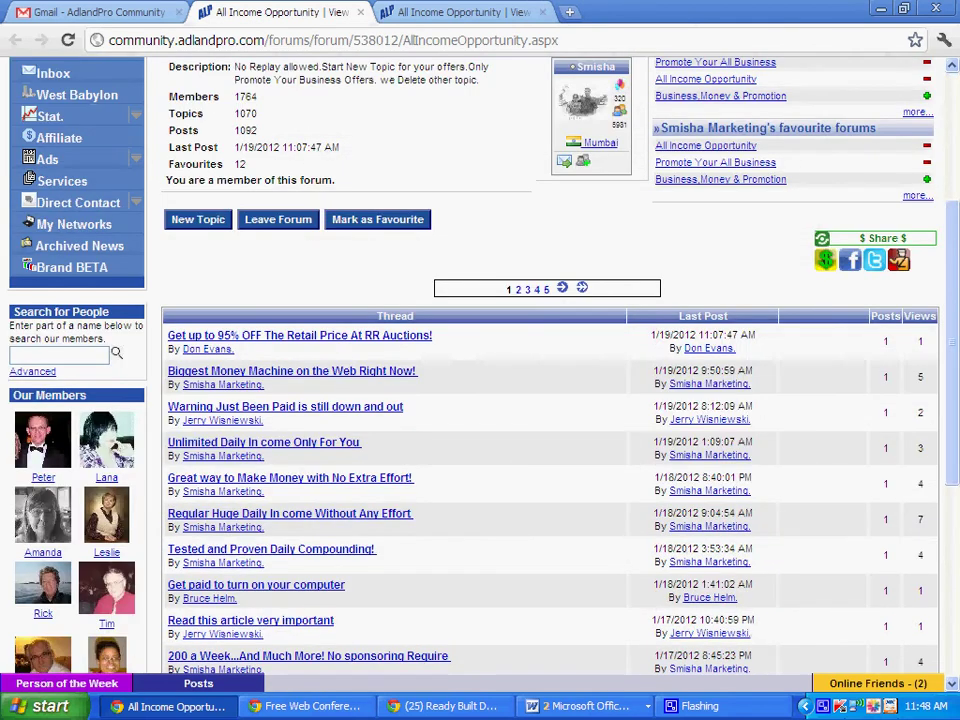
pyautogui.scroll(-2, 821, 508)
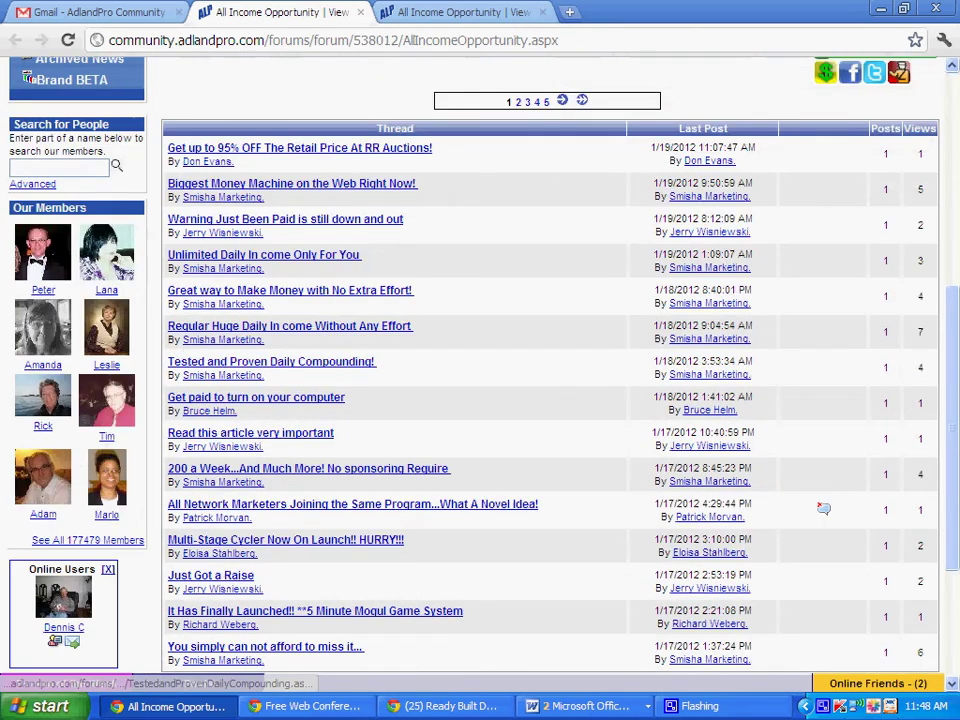
pyautogui.scroll(-1, 822, 413)
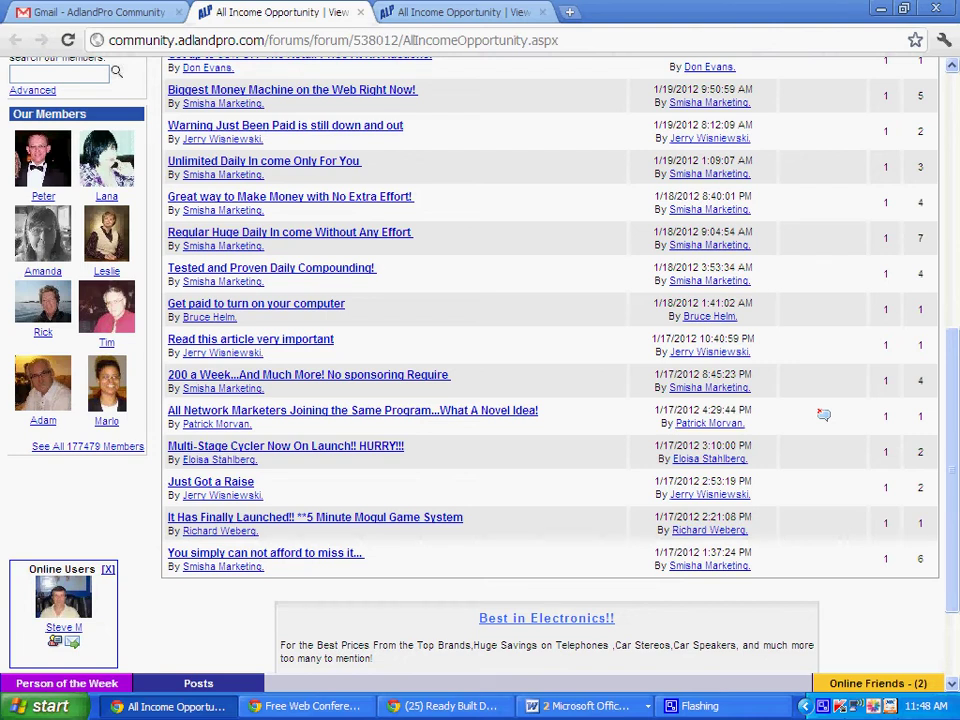
pyautogui.scroll(2, 550, 360)
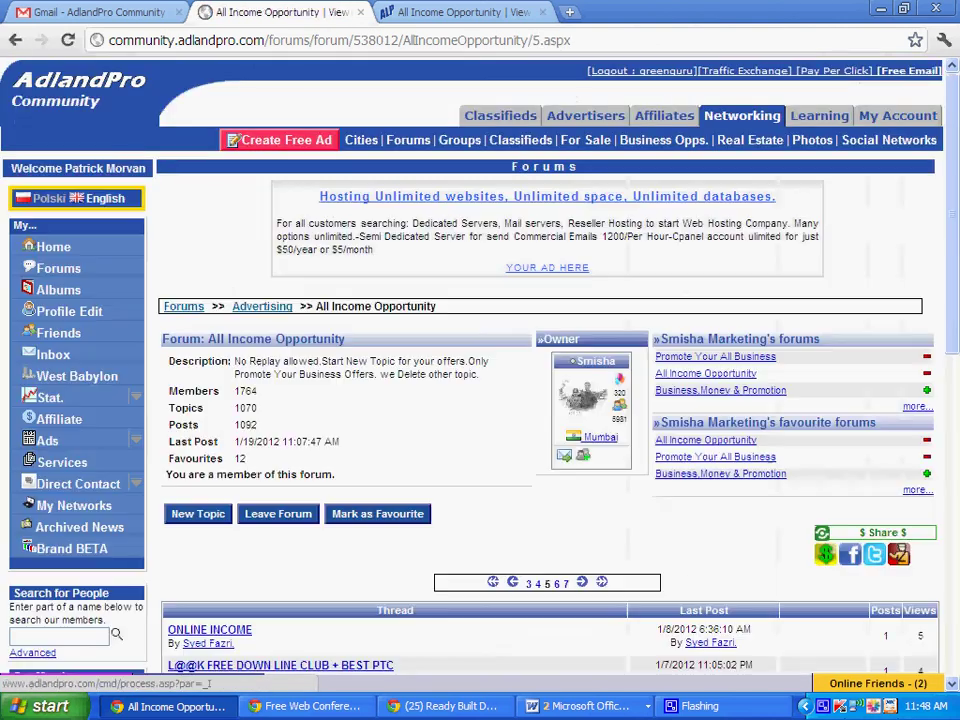
pyautogui.scroll(-2, 548, 400)
pyautogui.scroll(-3, 548, 400)
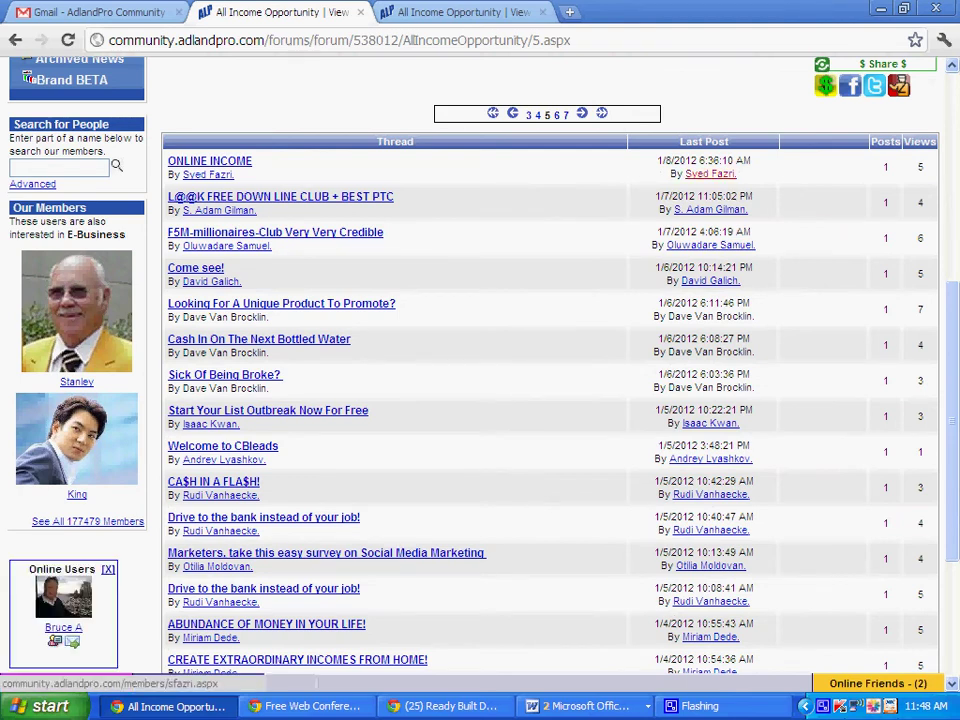
# View two thread posters' profiles, then open the CA$H IN A FLA$H poster's profile
pyautogui.click(208, 174)
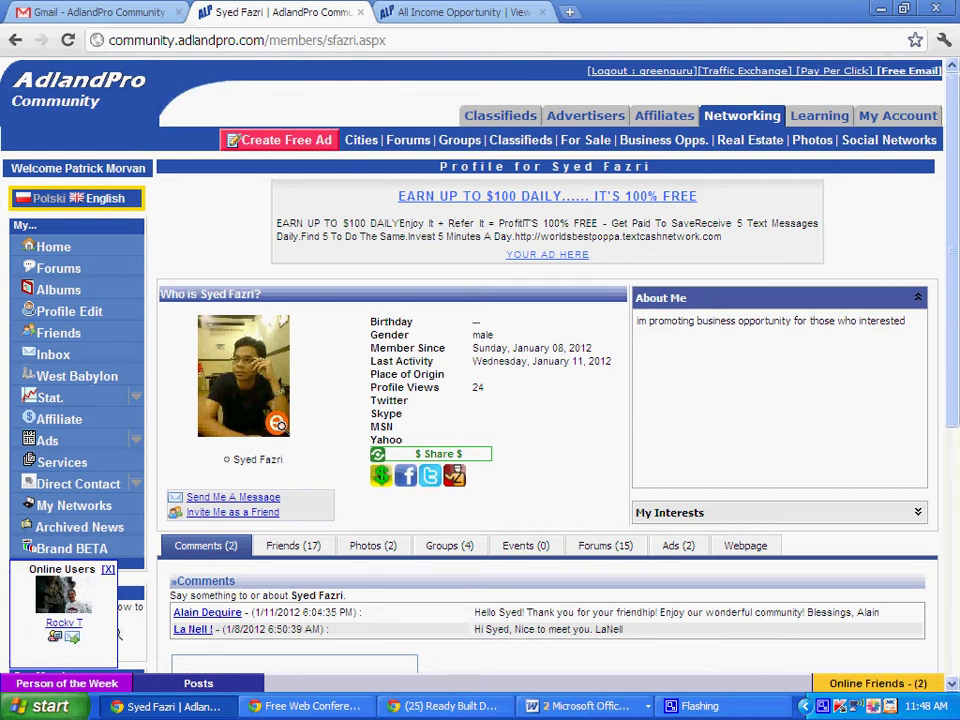
pyautogui.hotkey('alt', 'Left')
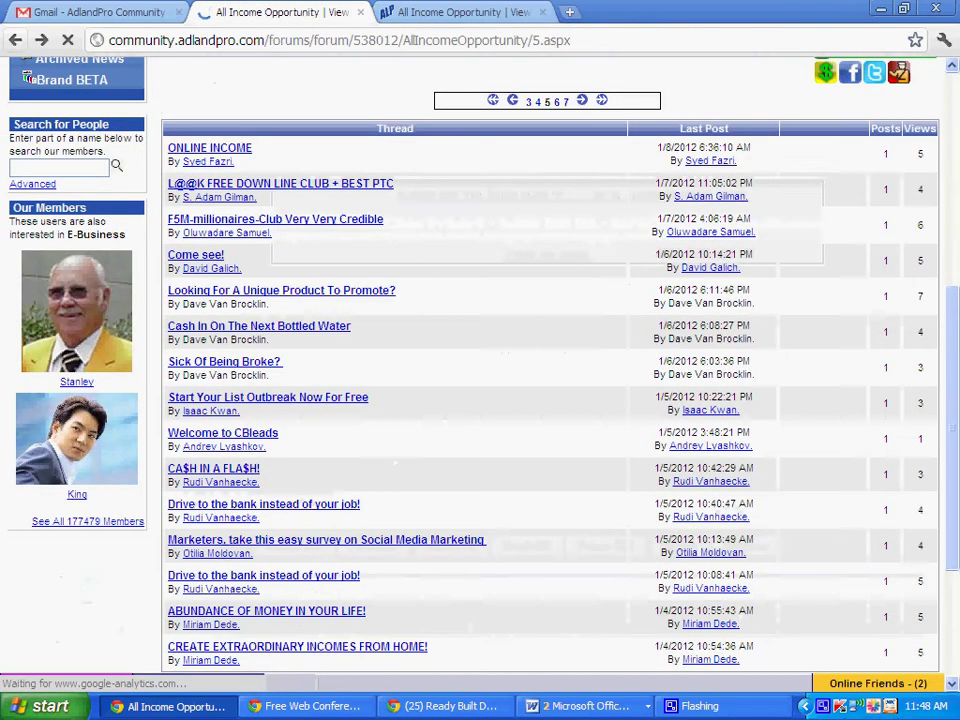
pyautogui.scroll(-2, 550, 360)
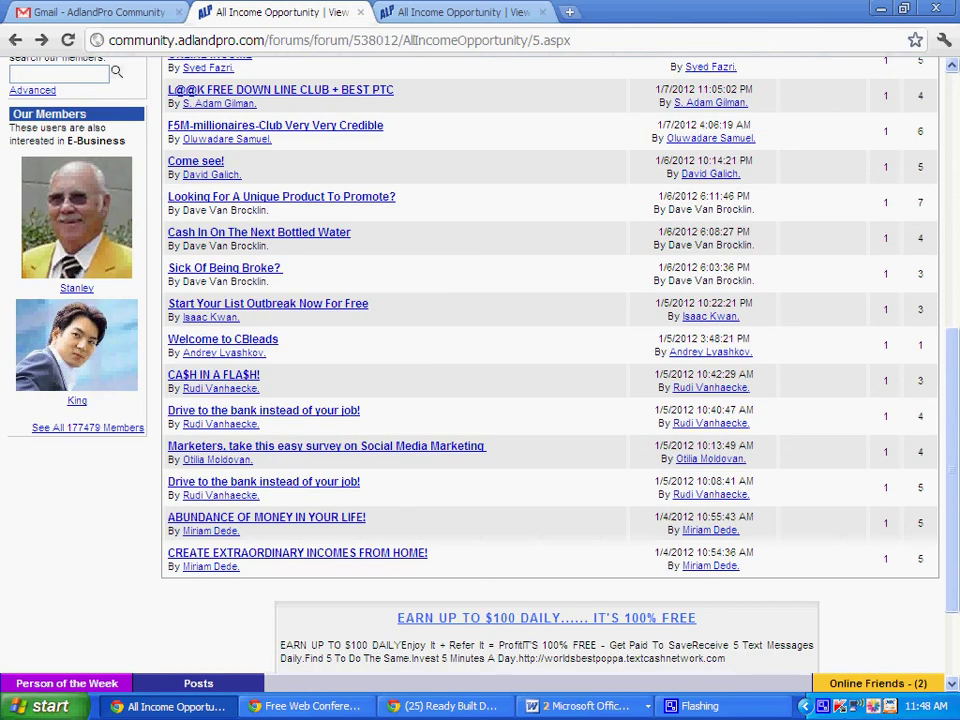
pyautogui.click(710, 565)
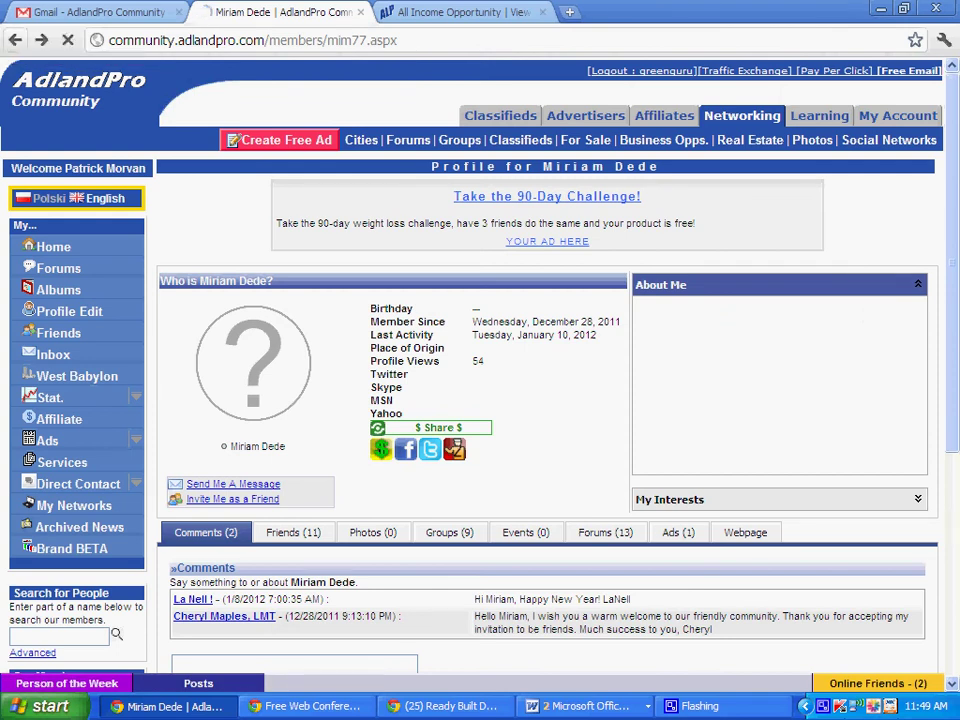
pyautogui.click(15, 40)
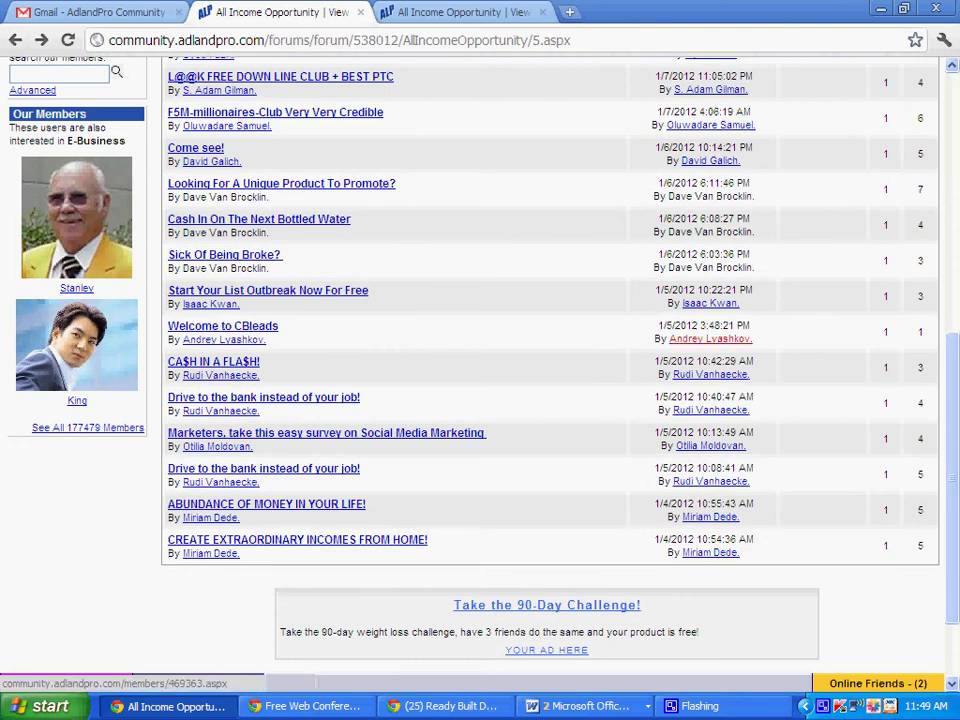
pyautogui.click(710, 374)
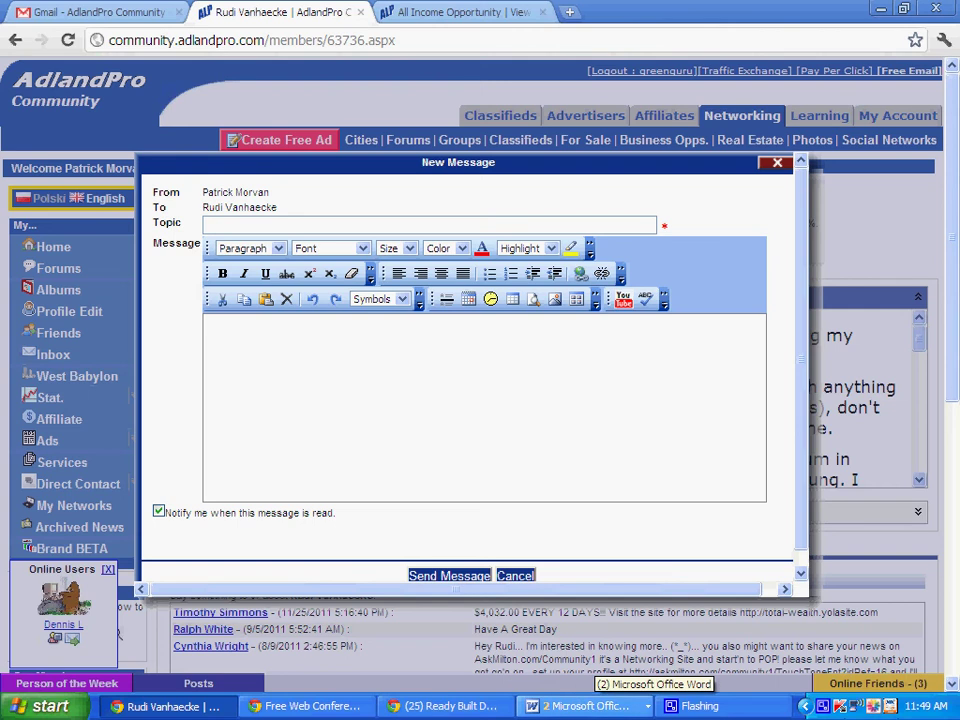
# Copy the selected promo text from RBD ADS2.doc and return to the new message form
pyautogui.click(585, 704)
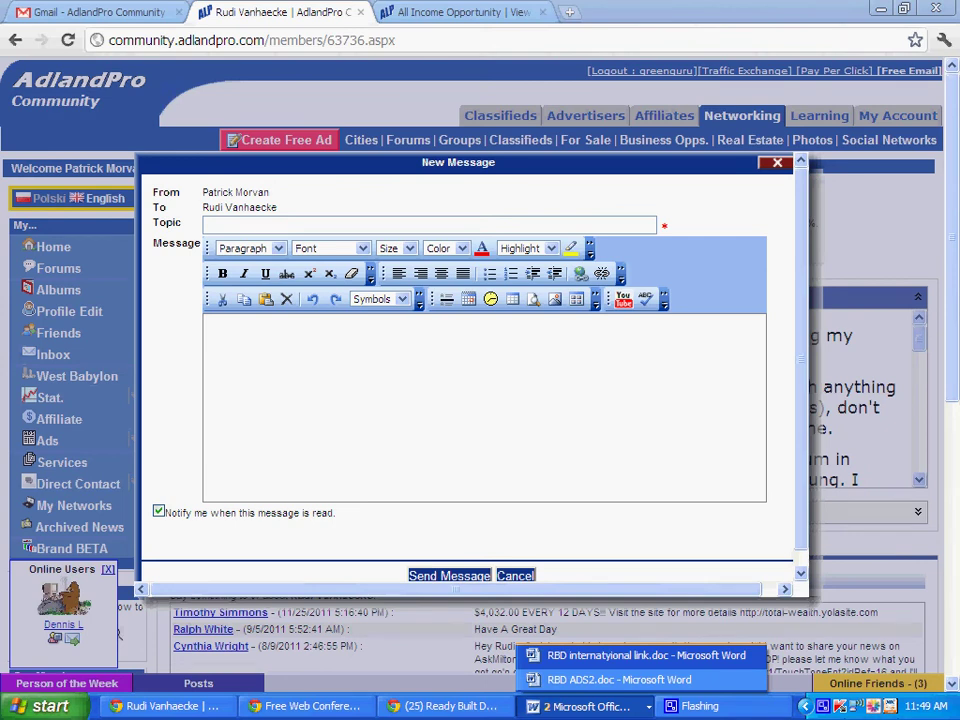
pyautogui.click(619, 679)
pyautogui.rightClick(328, 300)
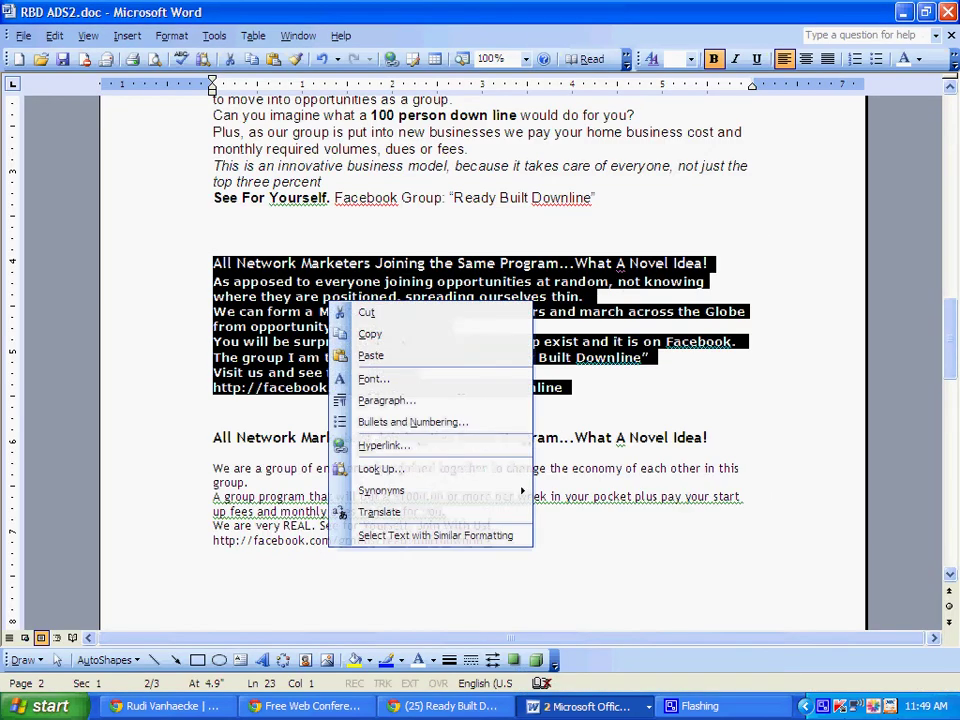
pyautogui.click(370, 334)
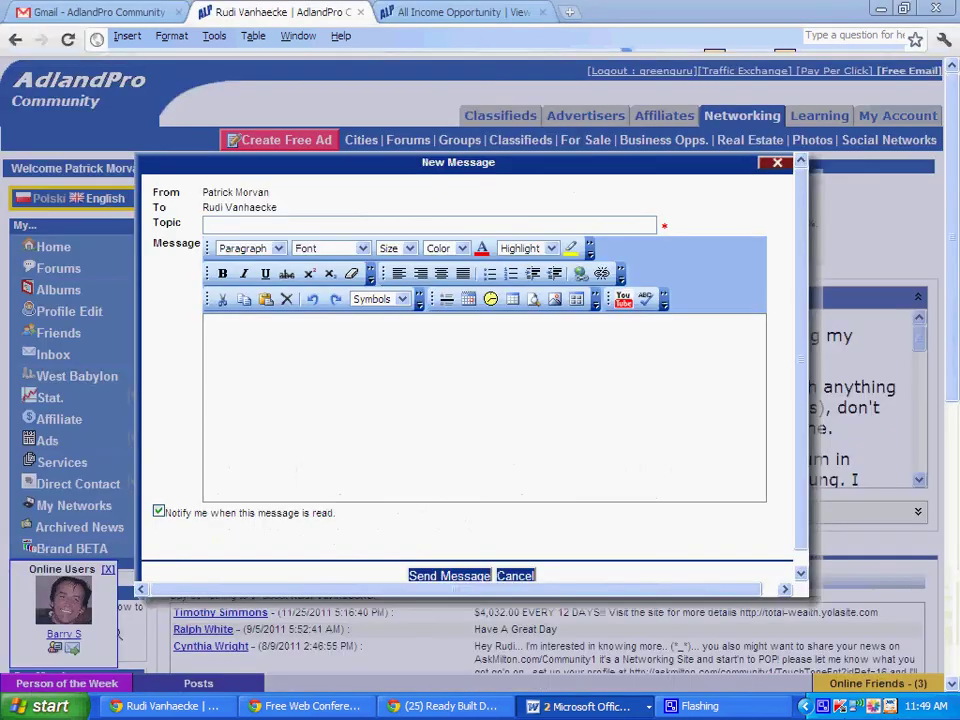
pyautogui.hotkey('alt', 'Tab')
# Paste the Ready Built Downline promo into the message body, leaving one blank line above the headline
pyautogui.click(337, 368)
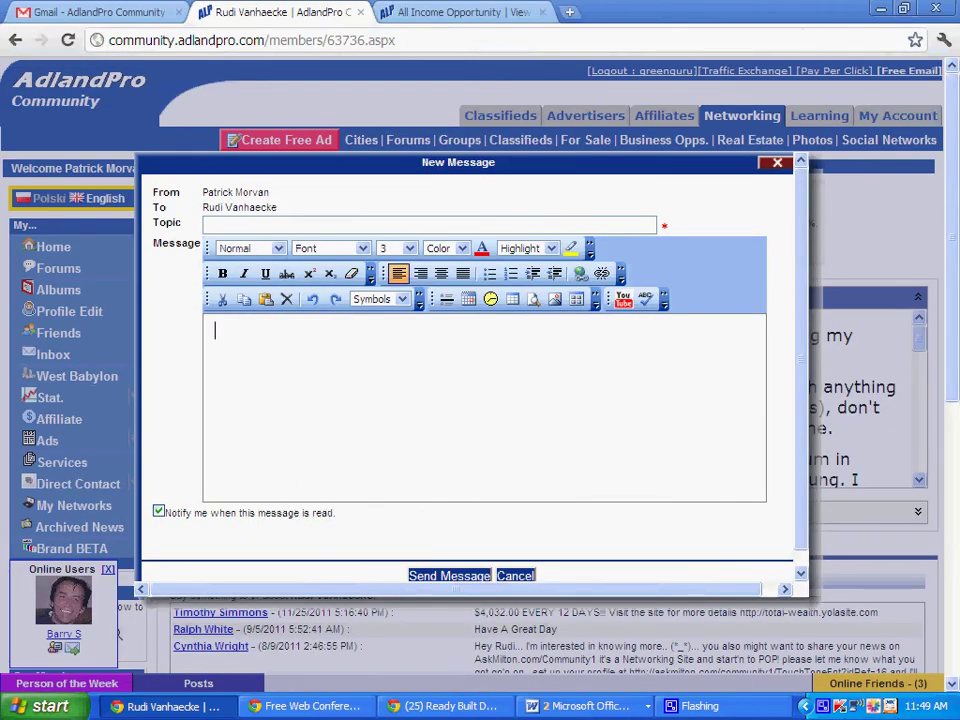
pyautogui.rightClick(337, 368)
pyautogui.click(363, 462)
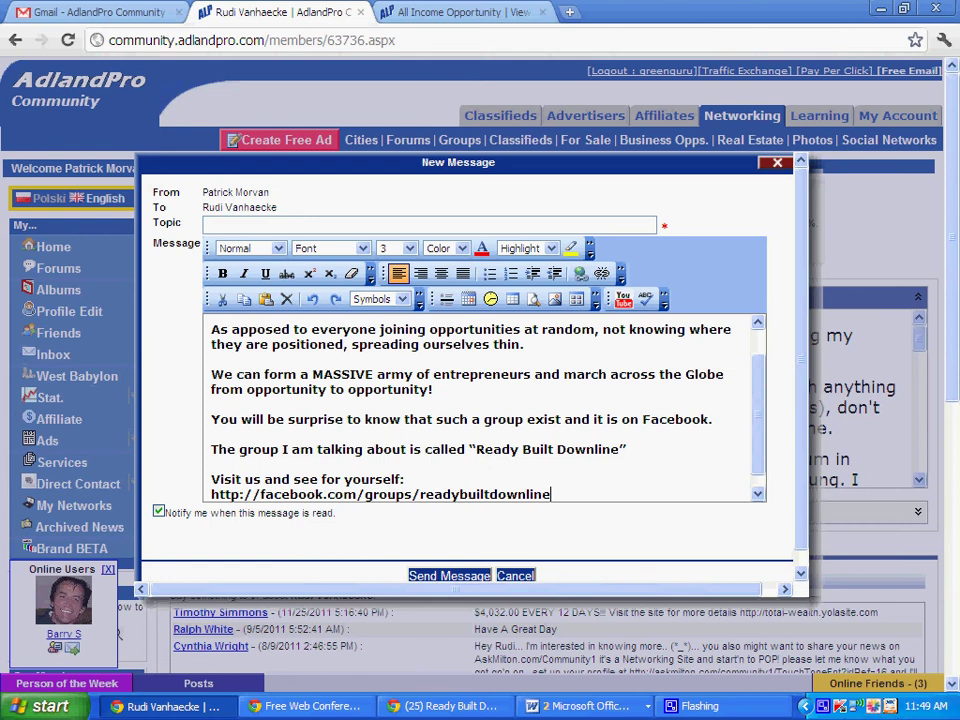
pyautogui.scroll(1, 363, 440)
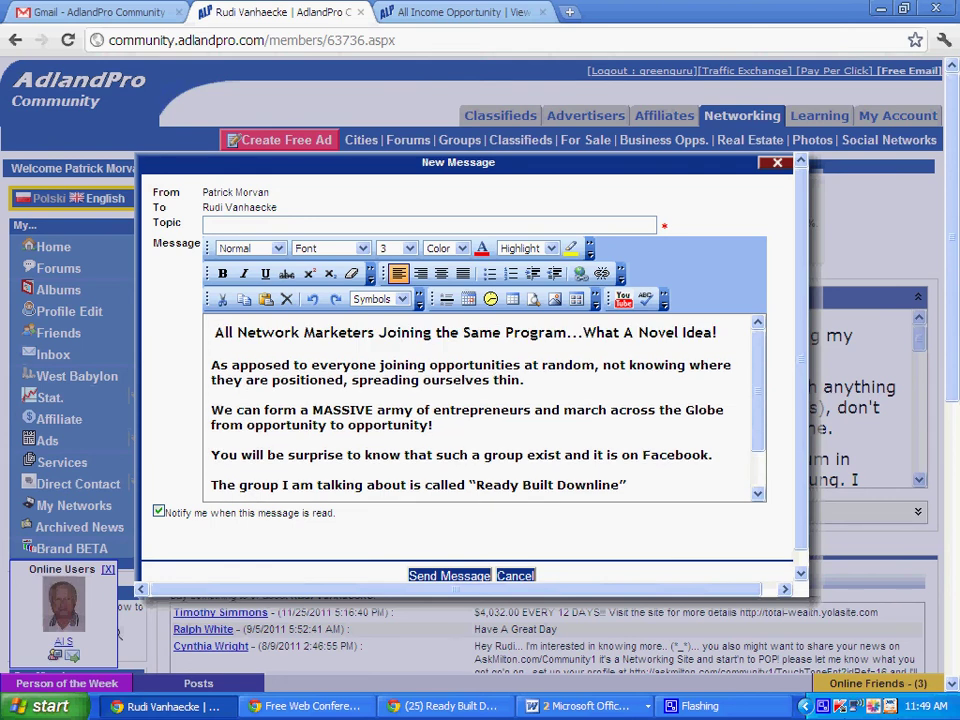
pyautogui.hotkey('ctrl', 'Home')
pyautogui.press('Delete')
pyautogui.press('Return')
pyautogui.press('Return')
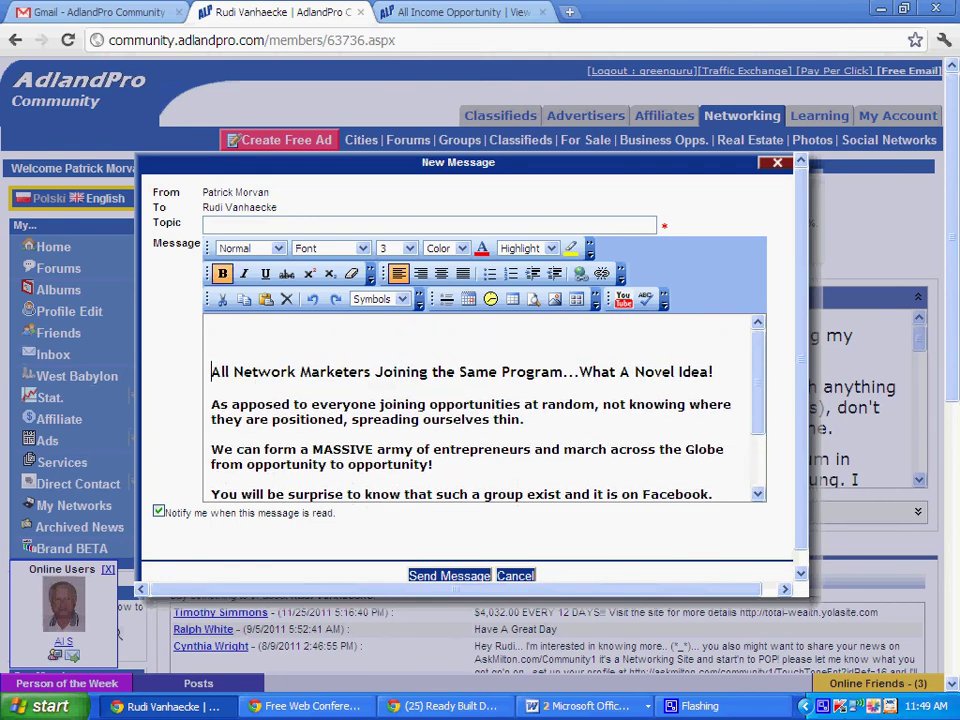
pyautogui.press('BackSpace')
pyautogui.press('Up')
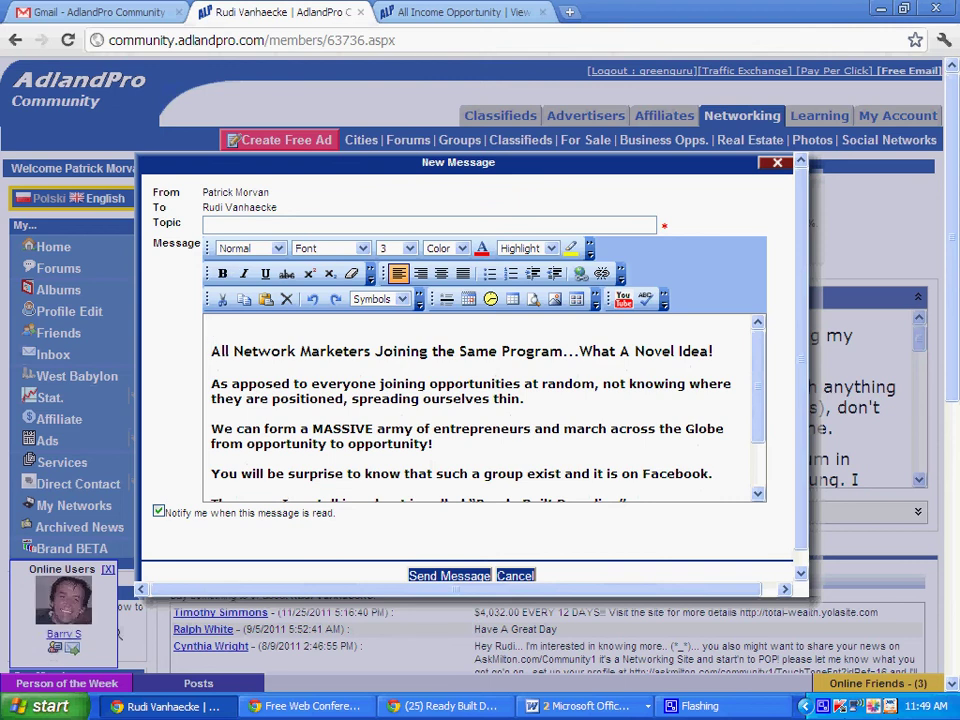
# Write a greeting to the member, 'Hope that all is well with you.' and 'I'd like to know what you think of this concept?'
pyautogui.write('Hi R')
pyautogui.write('udi,')
pyautogui.press('Return')
pyautogui.write('Hop')
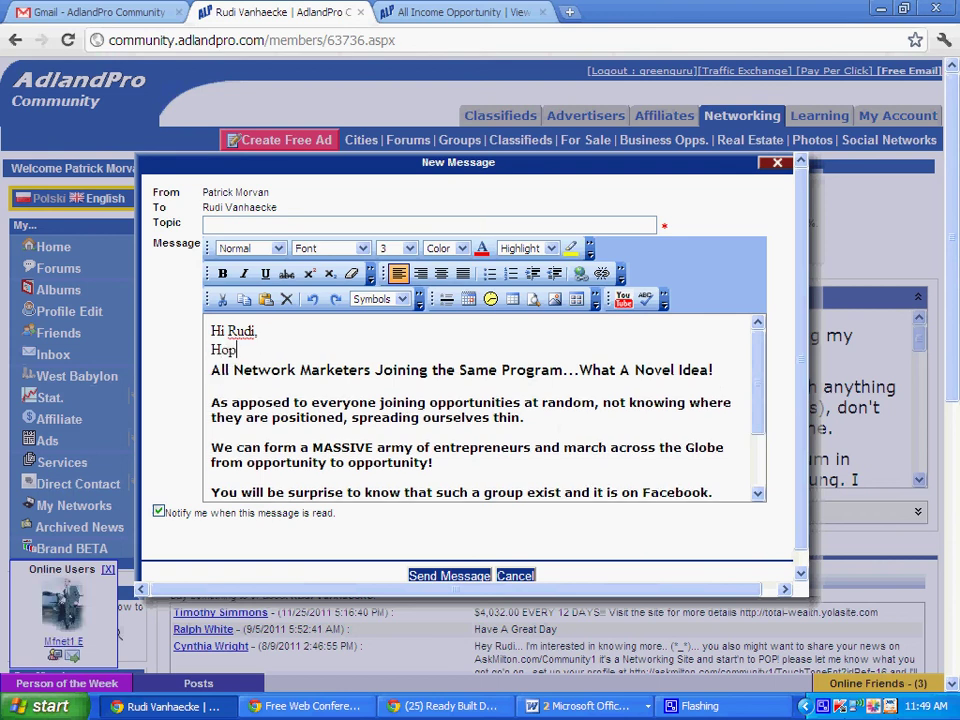
pyautogui.write('e that a')
pyautogui.write('ll is well wi')
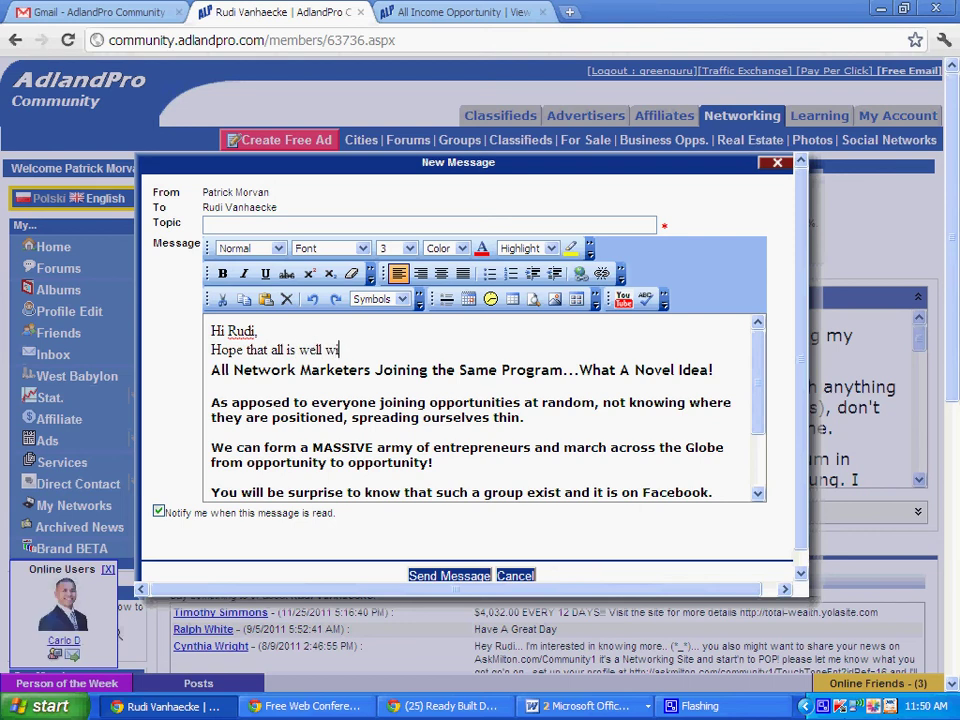
pyautogui.write('th you')
pyautogui.write('.')
pyautogui.press('Return')
pyautogui.write('I')
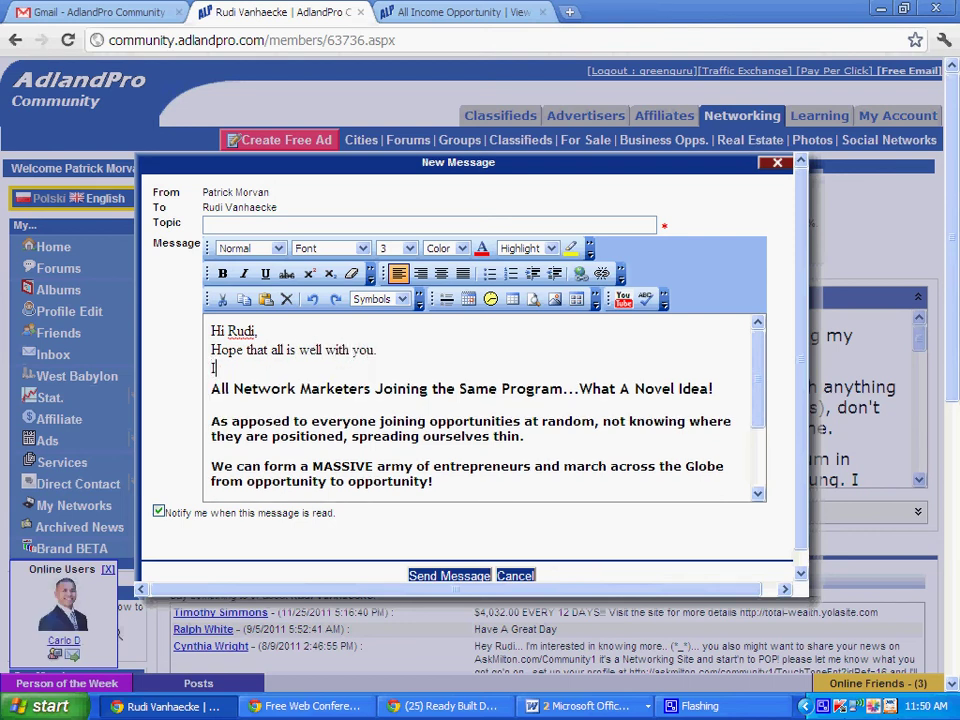
pyautogui.write("'d like")
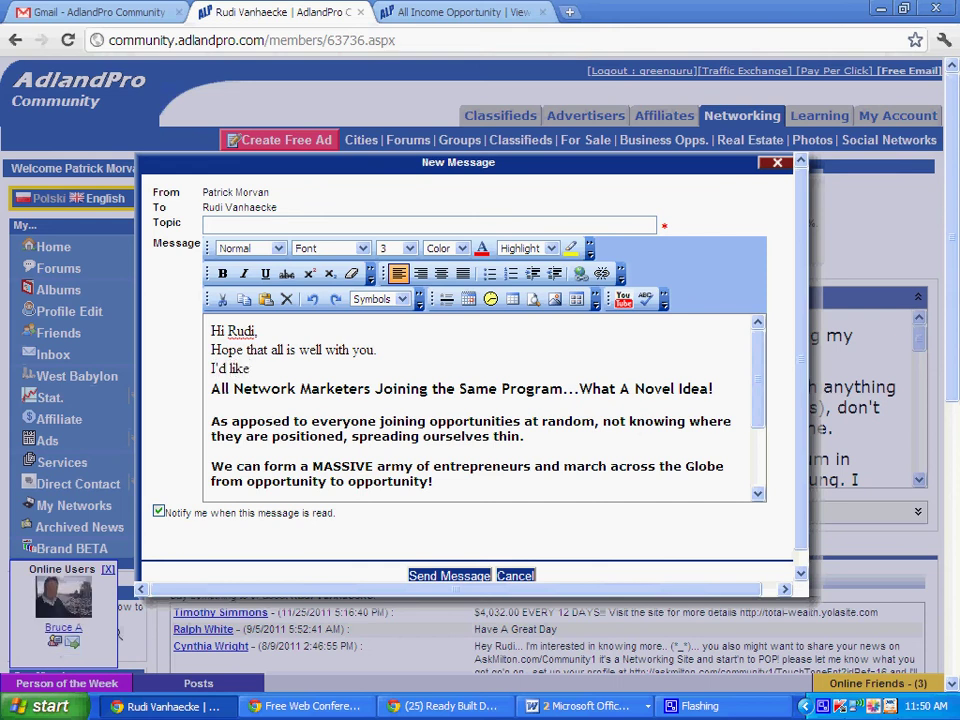
pyautogui.write(' to ')
pyautogui.write('know what')
pyautogui.write(' you are t')
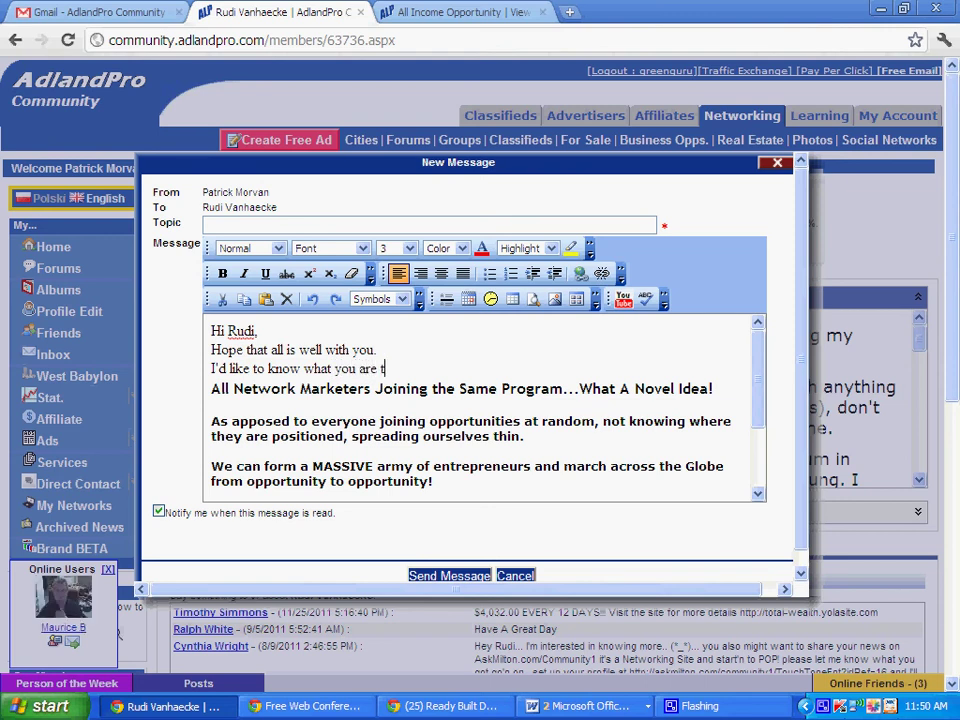
pyautogui.press('BackSpace')
pyautogui.press('BackSpace')
pyautogui.press('BackSpace')
pyautogui.press('BackSpace')
pyautogui.press('BackSpace')
pyautogui.write('think')
pyautogui.write(' of this')
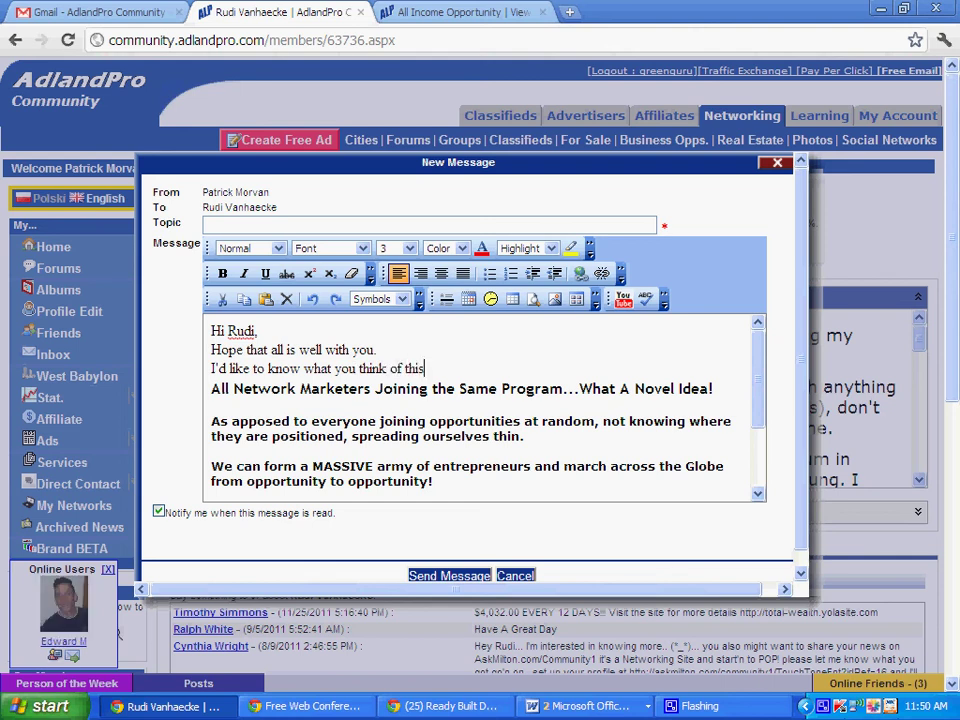
pyautogui.write(' com')
pyautogui.press('BackSpace')
pyautogui.write('ncept')
pyautogui.write('?')
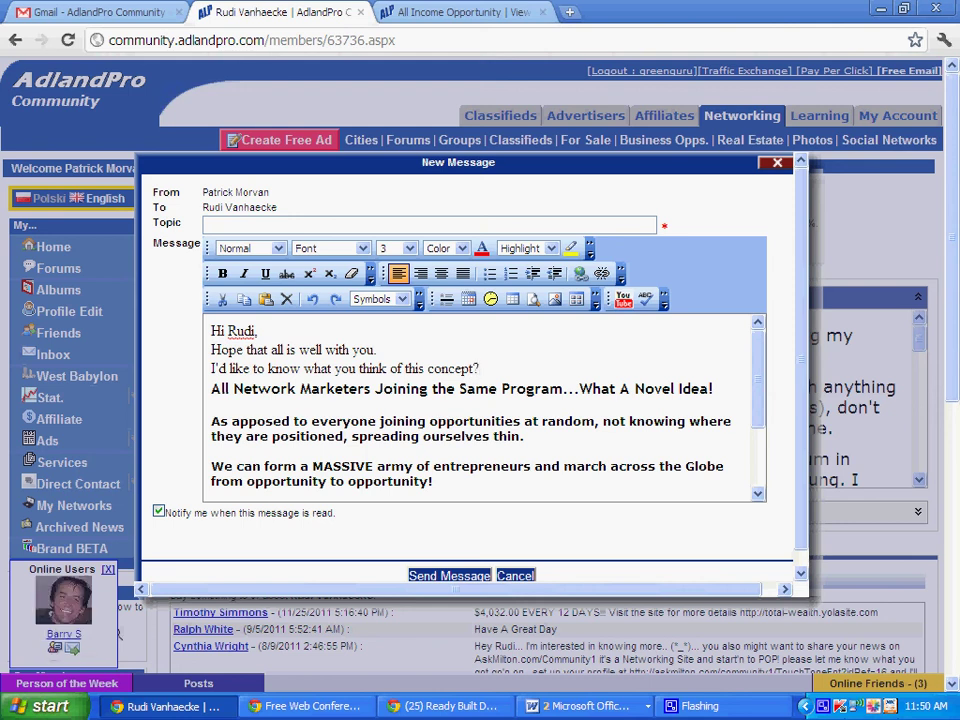
# Copy the 'What A Novel Idea' headline into the Topic field and send the message
pyautogui.moveTo(713, 389); pyautogui.dragTo(211, 389)
pyautogui.rightClick(241, 386)
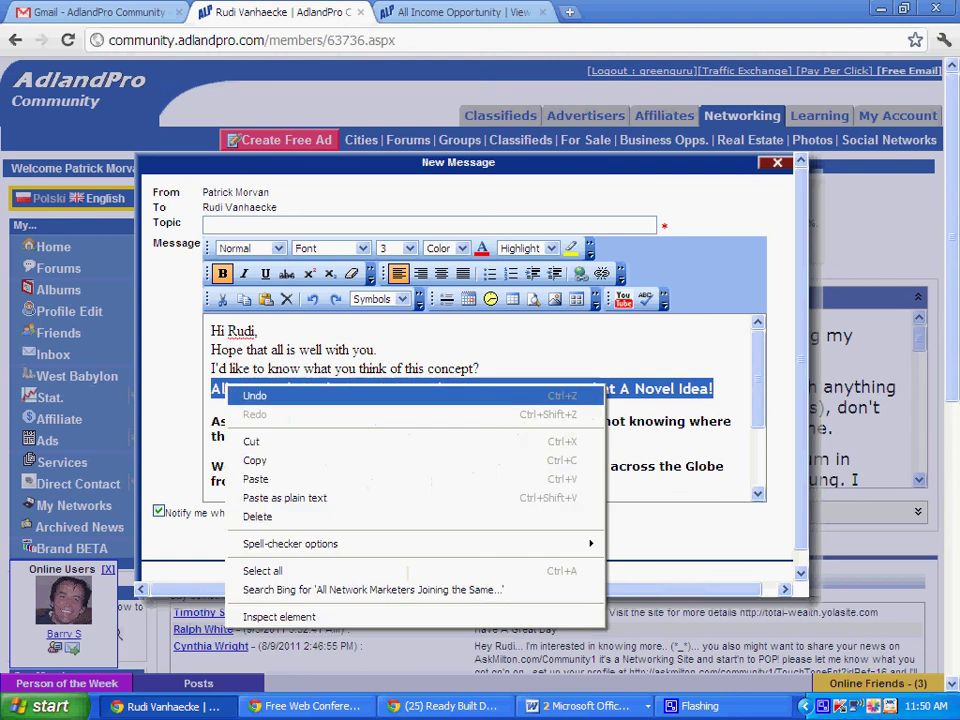
pyautogui.click(268, 458)
pyautogui.click(300, 224)
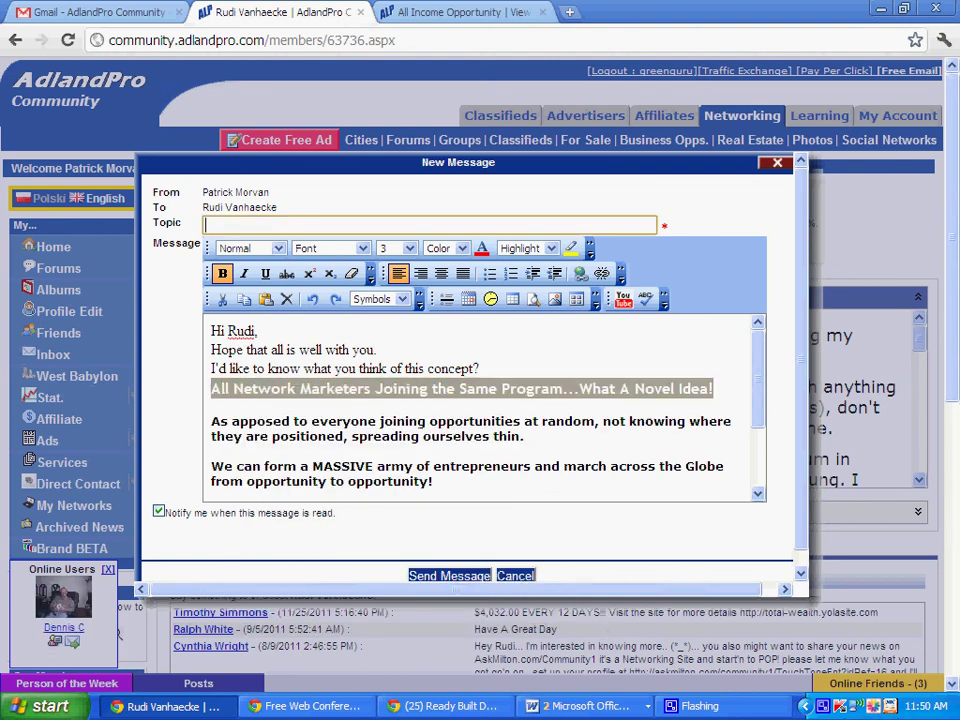
pyautogui.rightClick(216, 222)
pyautogui.click(246, 315)
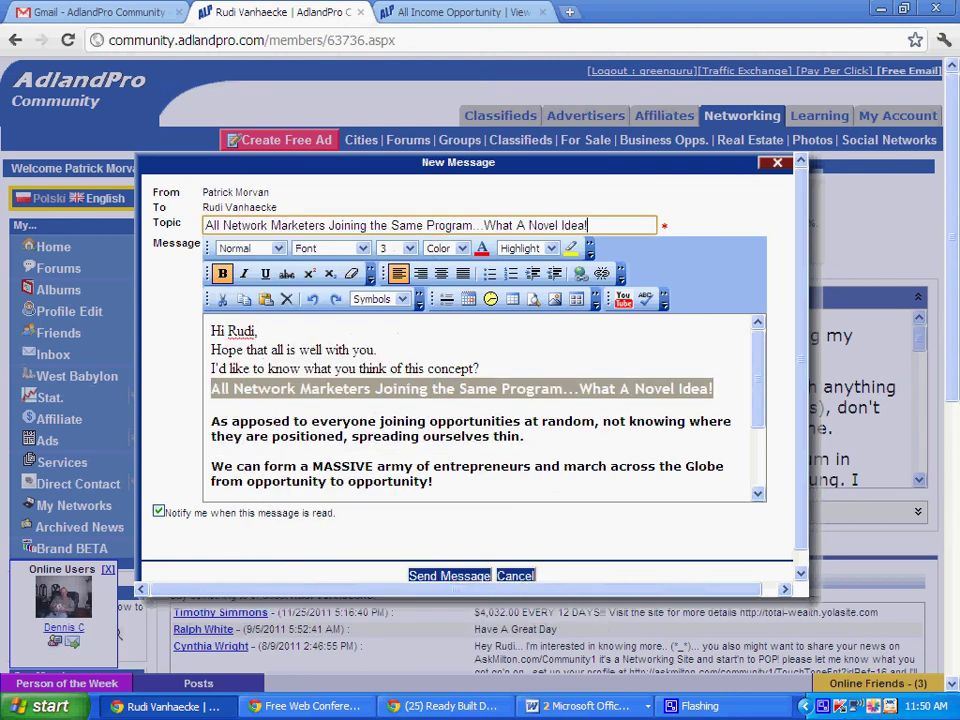
pyautogui.click(447, 575)
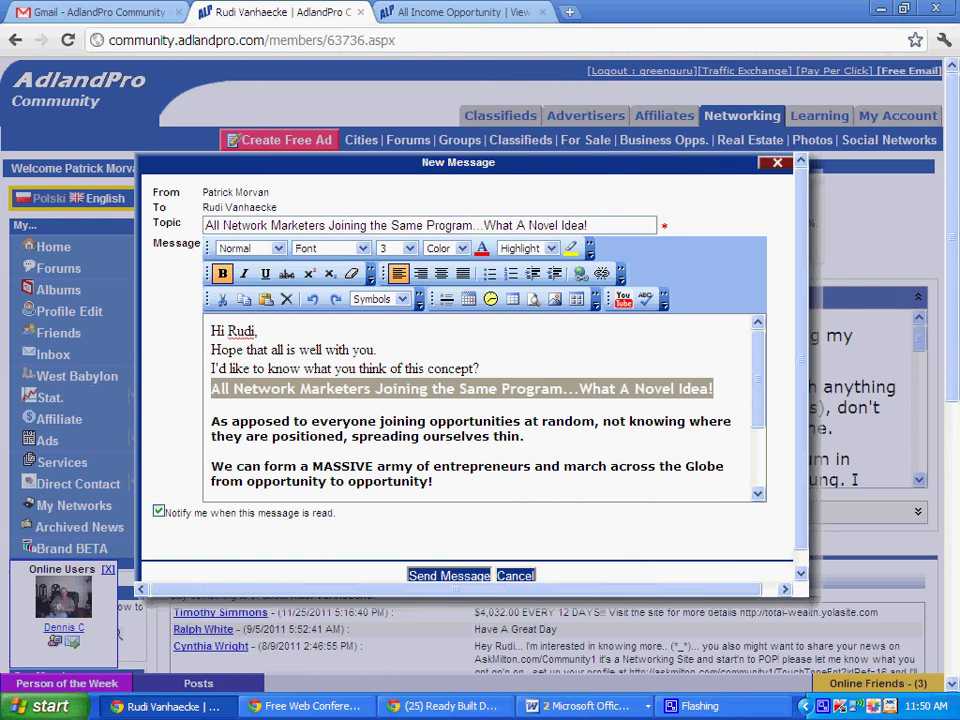